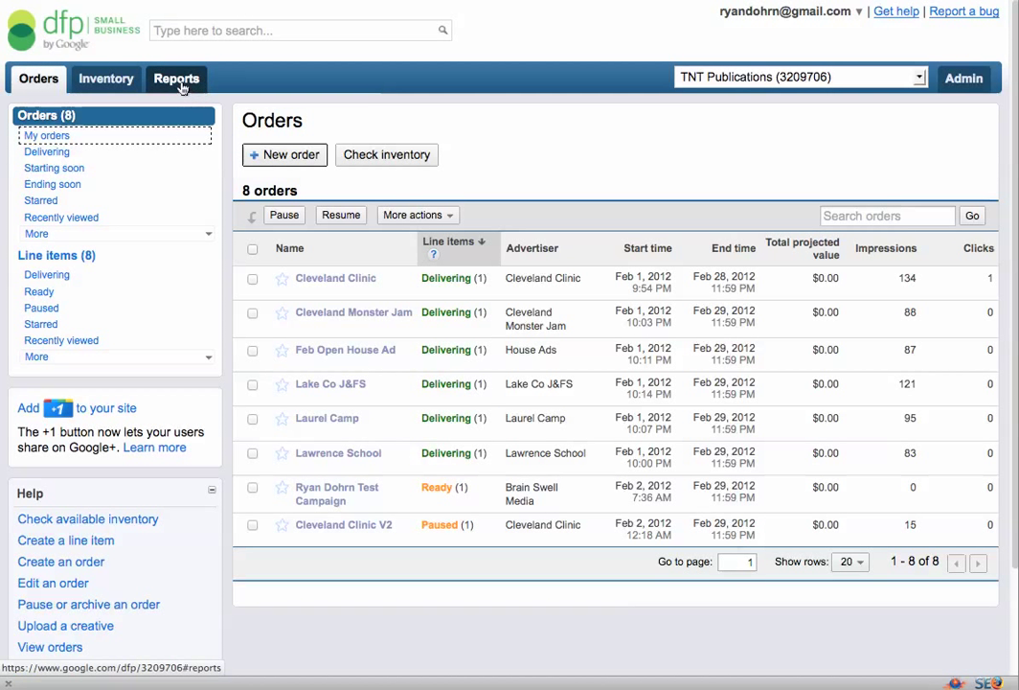
Open the Reports tab to view the empty Saved reports list
left_click(182, 87)
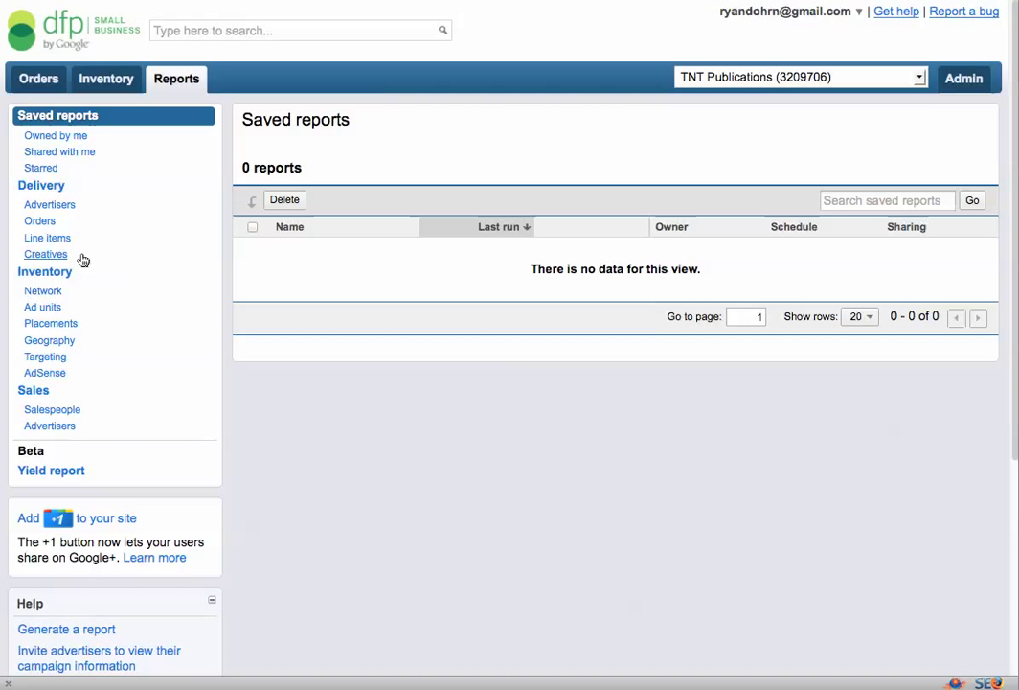
Show the Sales by advertiser report for today: 6 advertisers, 285 impressions
left_click(50, 426)
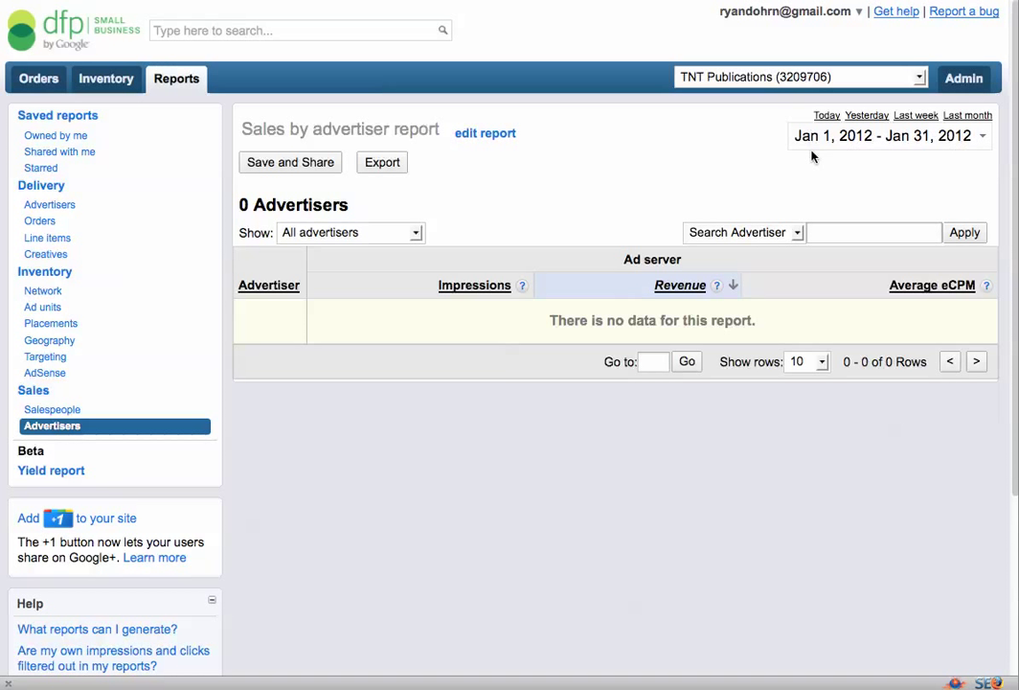
left_click(980, 139)
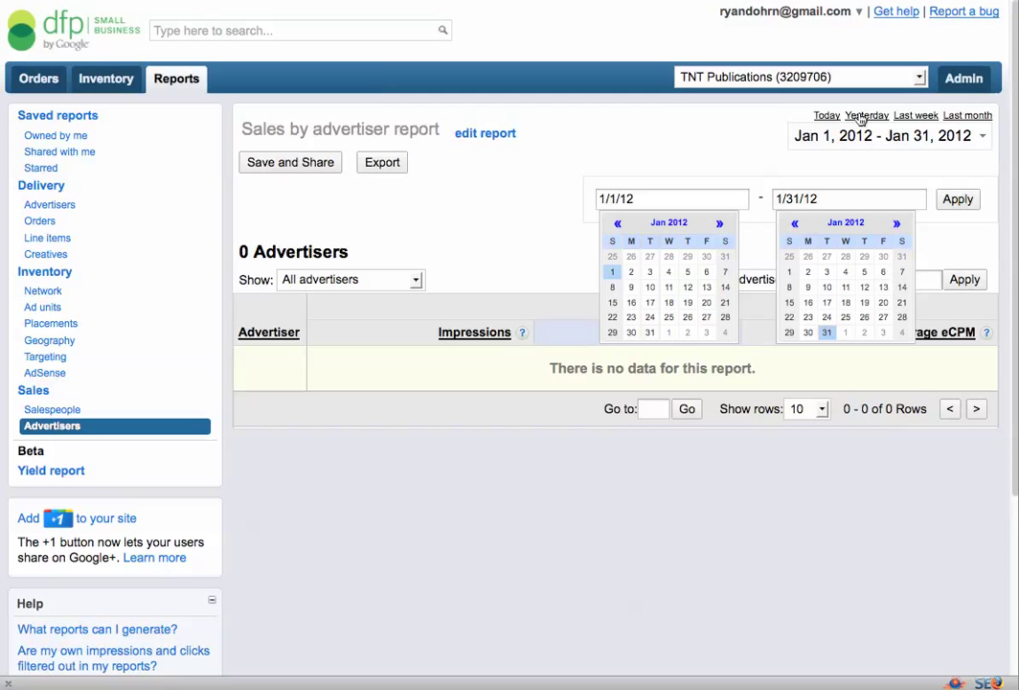
left_click(821, 117)
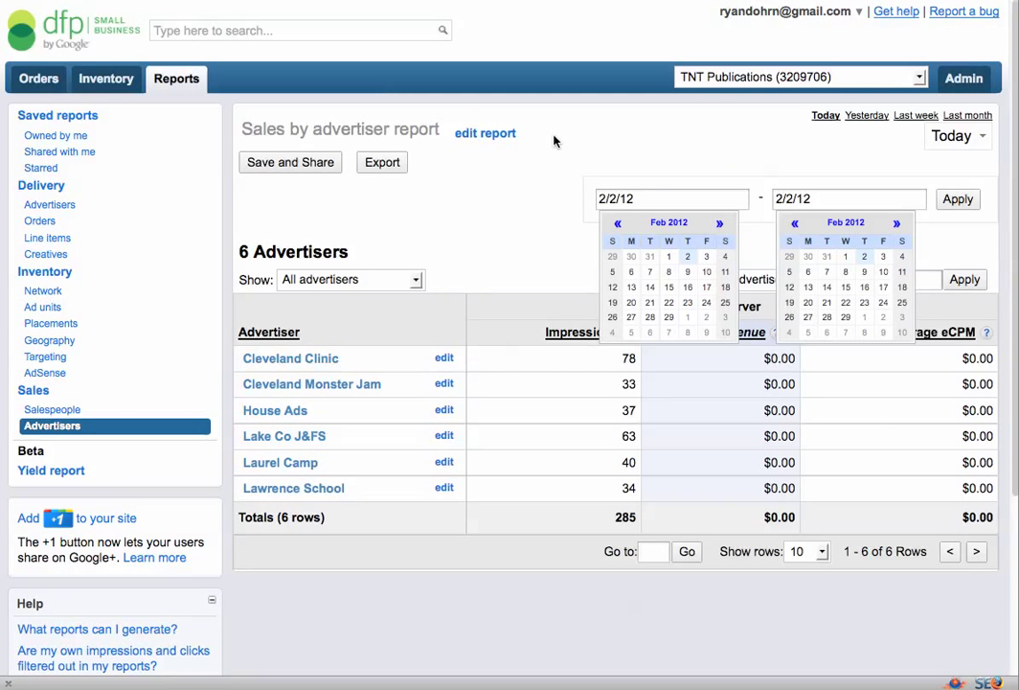
left_click(521, 207)
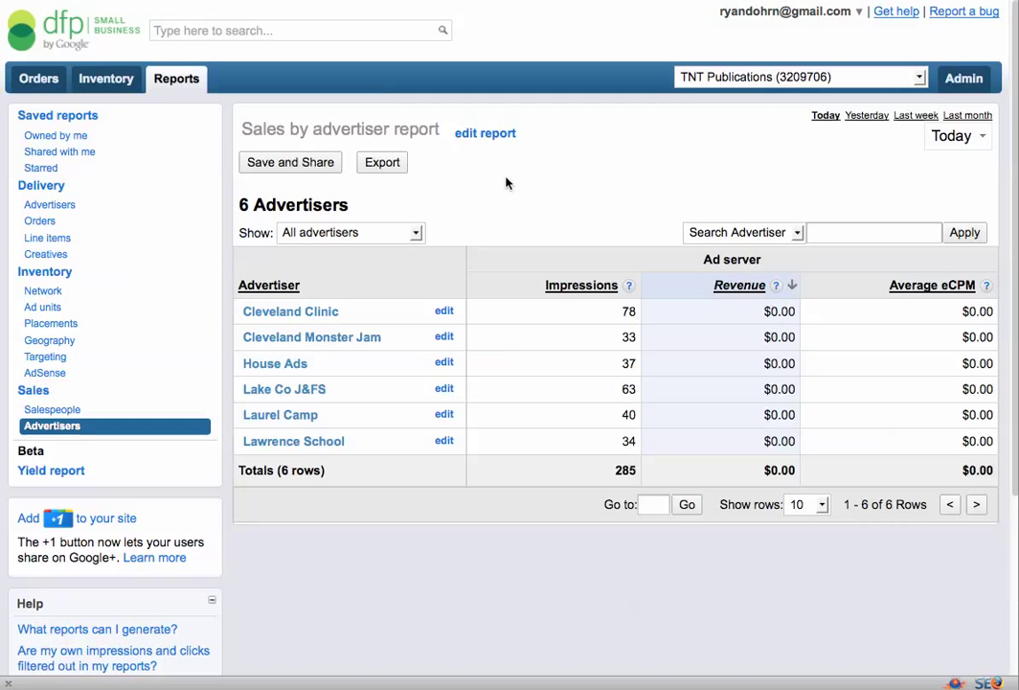
left_click(392, 162)
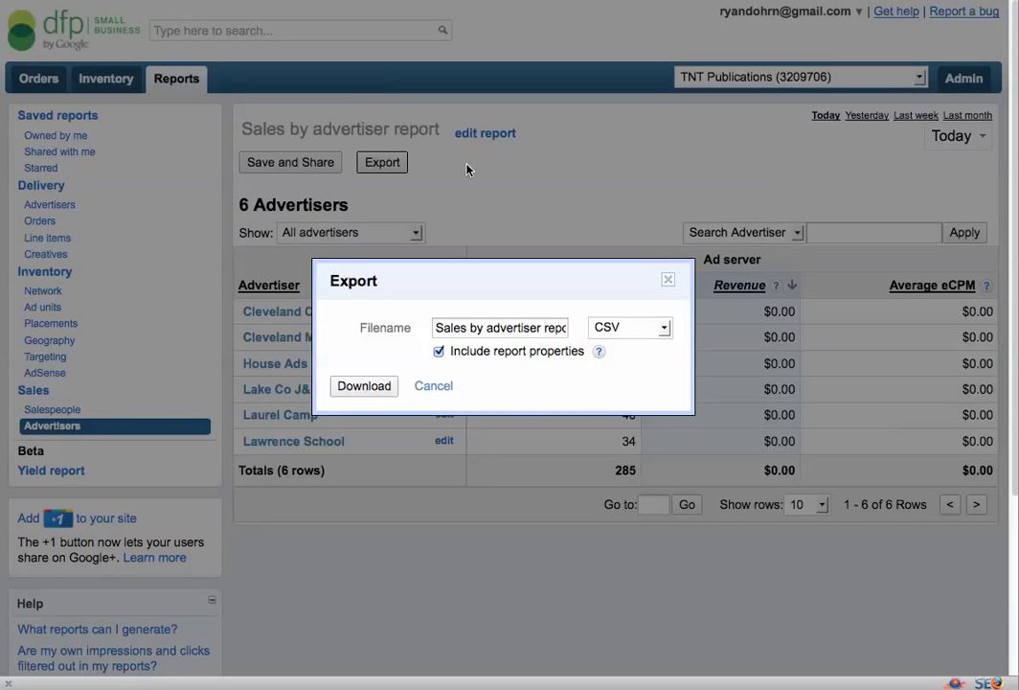
left_click(664, 328)
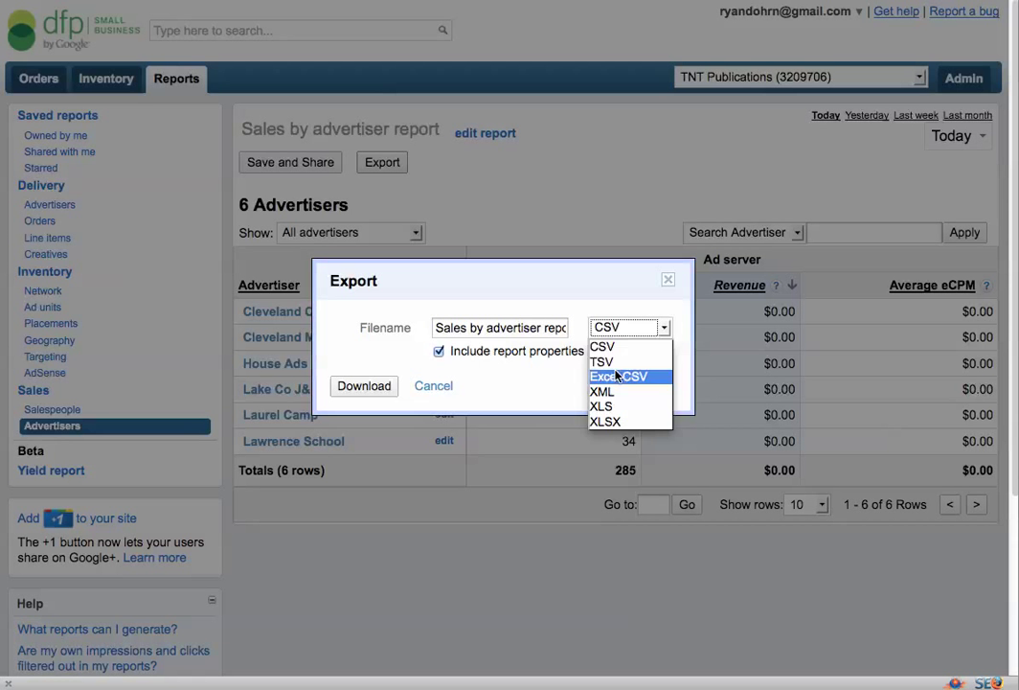
left_click(607, 304)
left_click(444, 386)
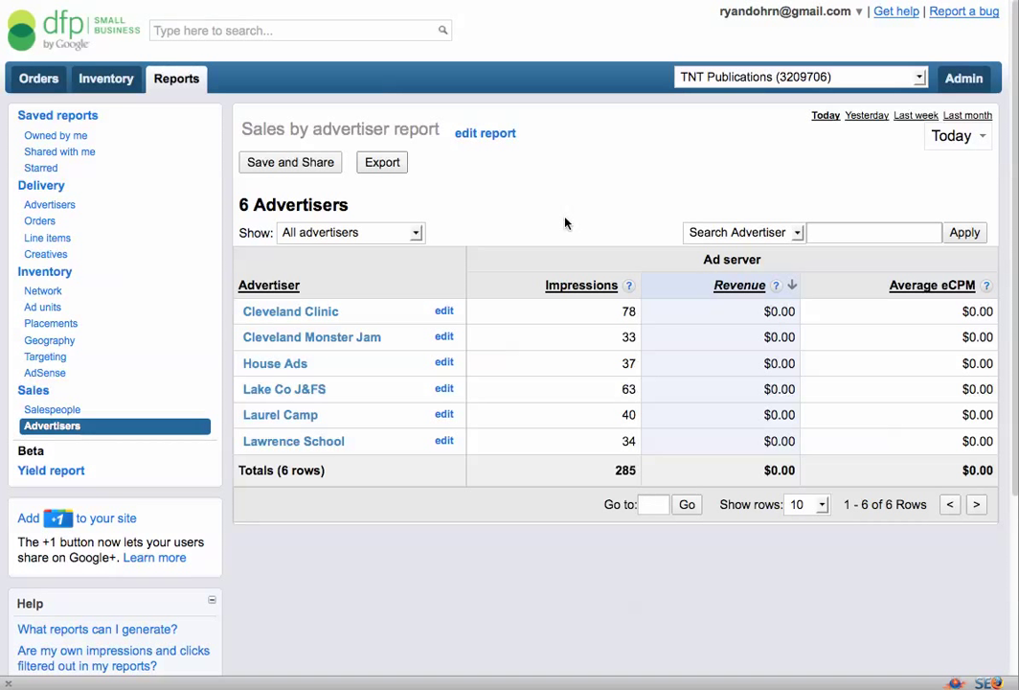
Open the Delivery Advertisers report and set its date range to last month
left_click(304, 313)
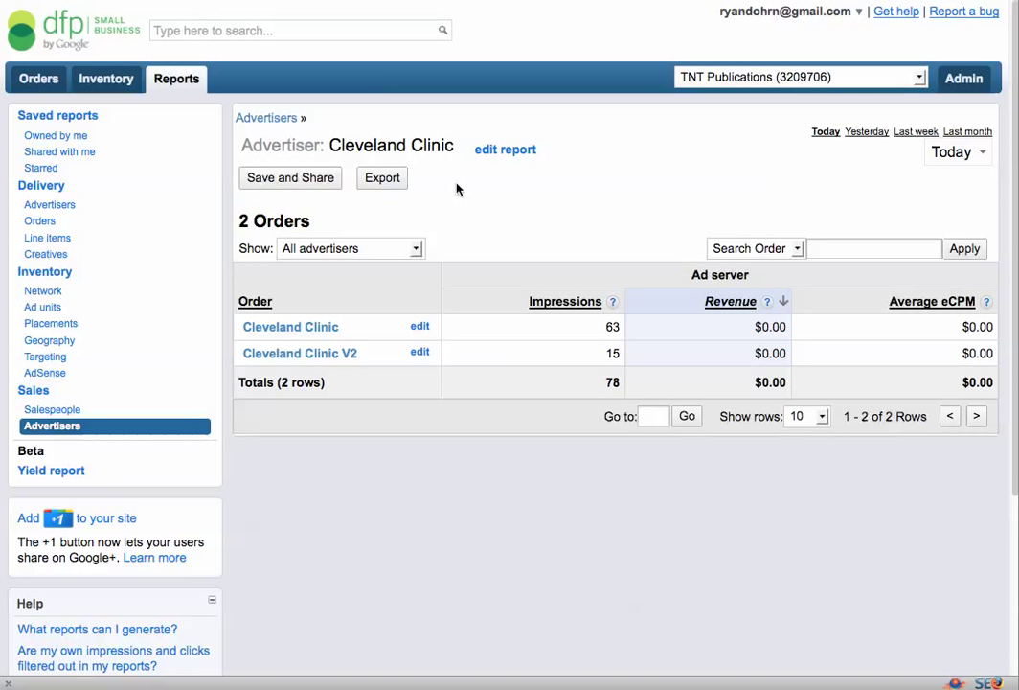
left_click(50, 205)
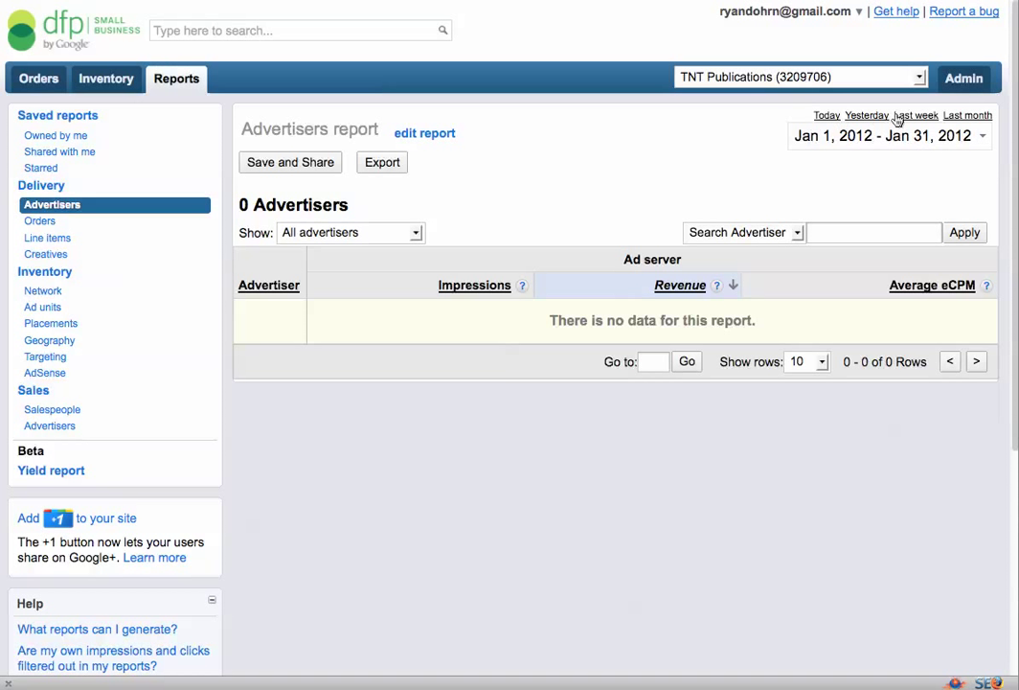
left_click(827, 117)
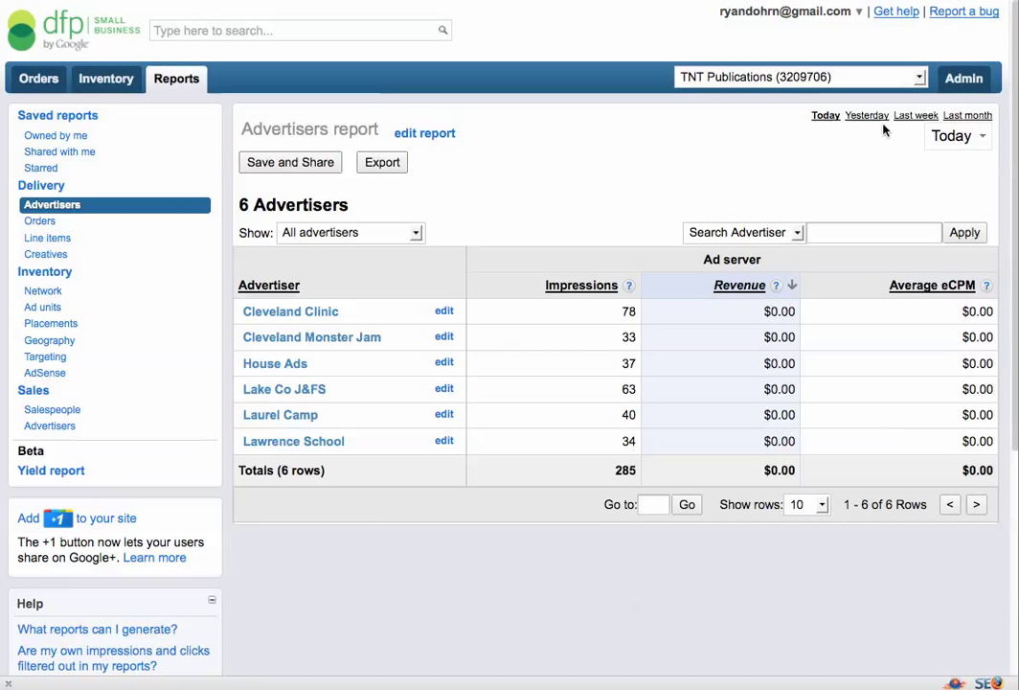
left_click(974, 116)
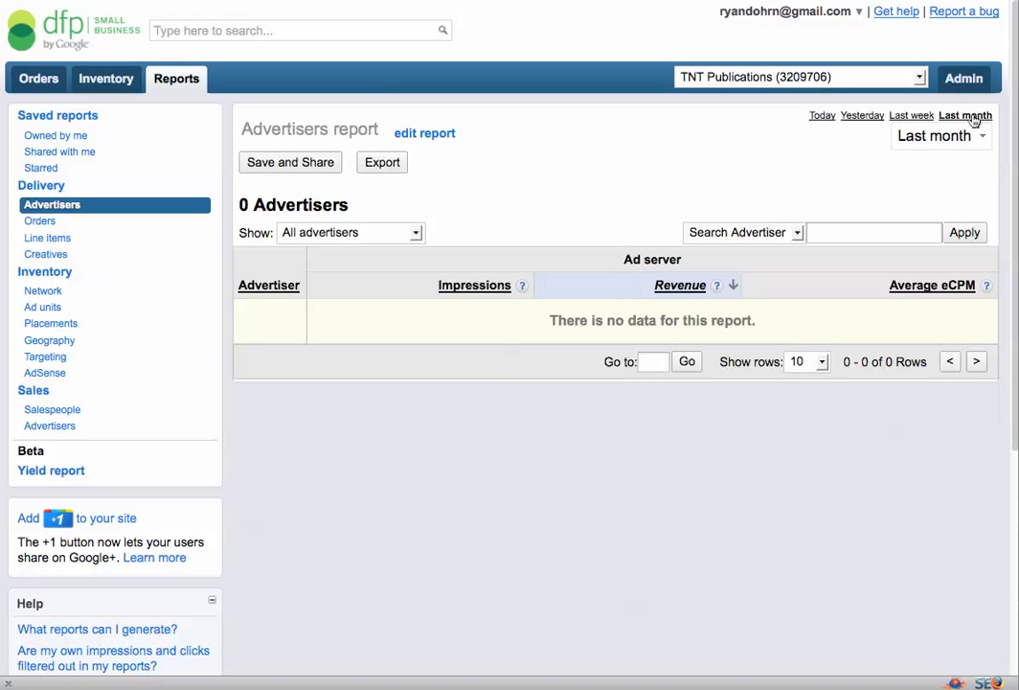
left_click(293, 165)
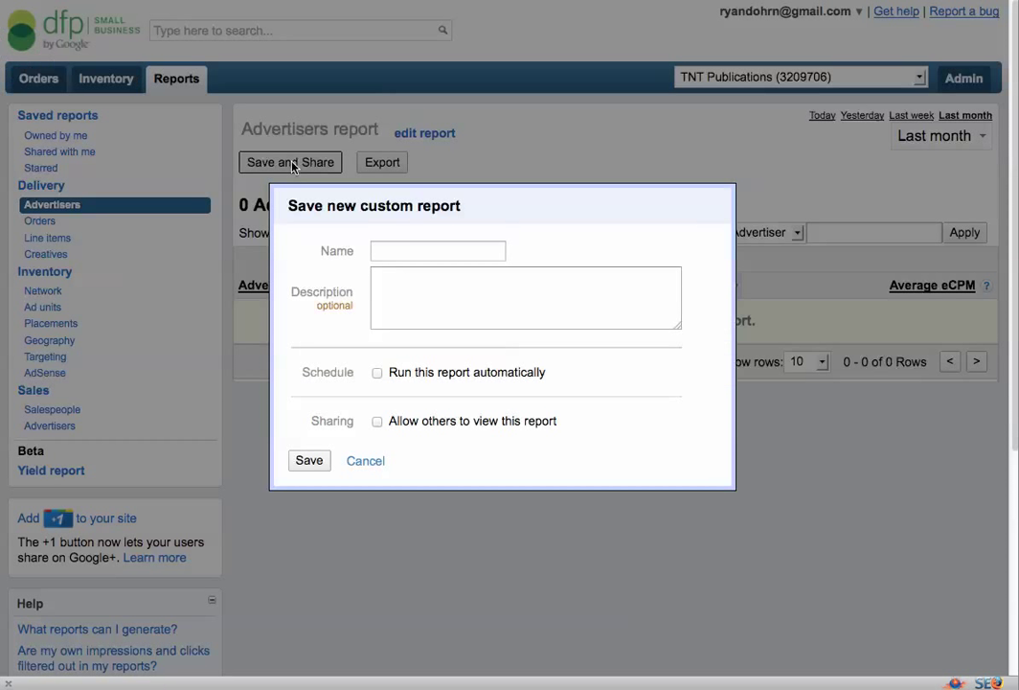
left_click(427, 249)
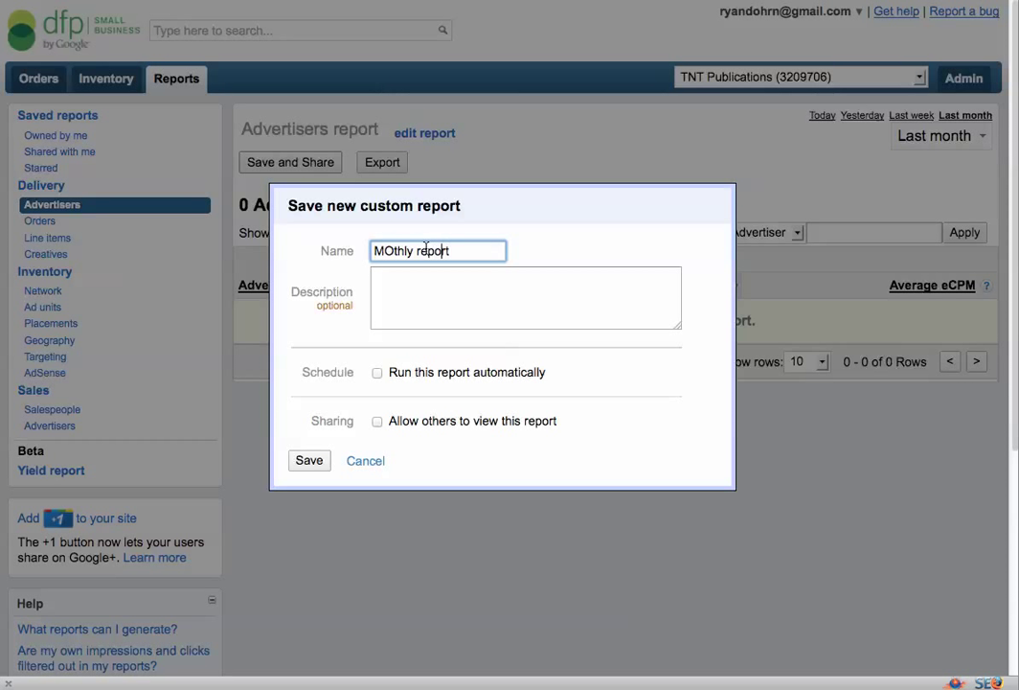
key("BackSpace")
type("o")
left_click(475, 298)
type("sdfsdf")
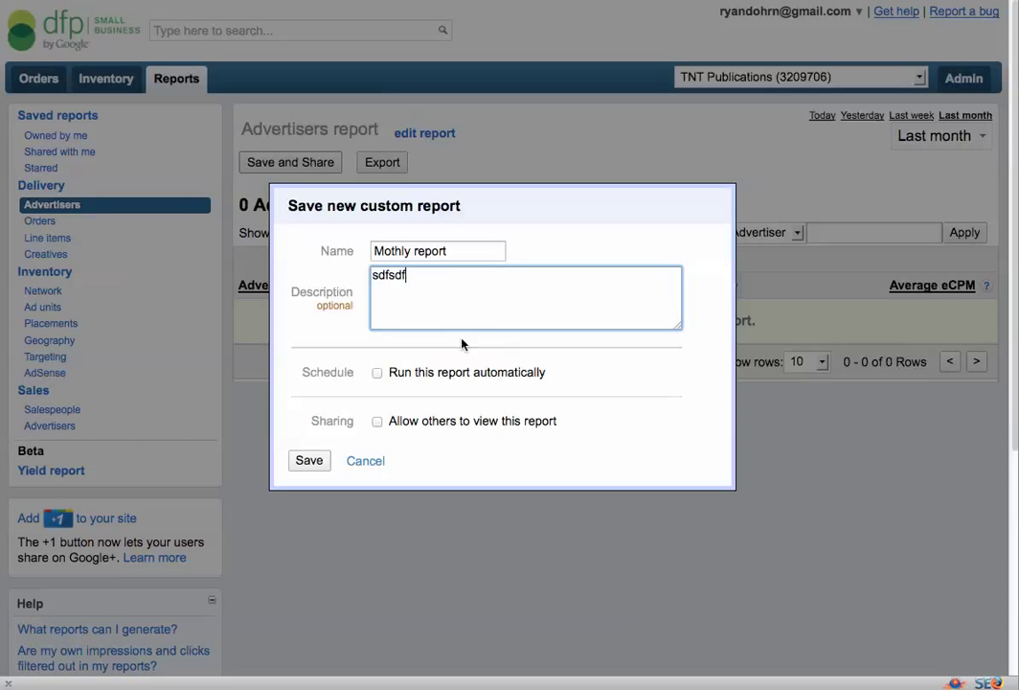
left_click(378, 374)
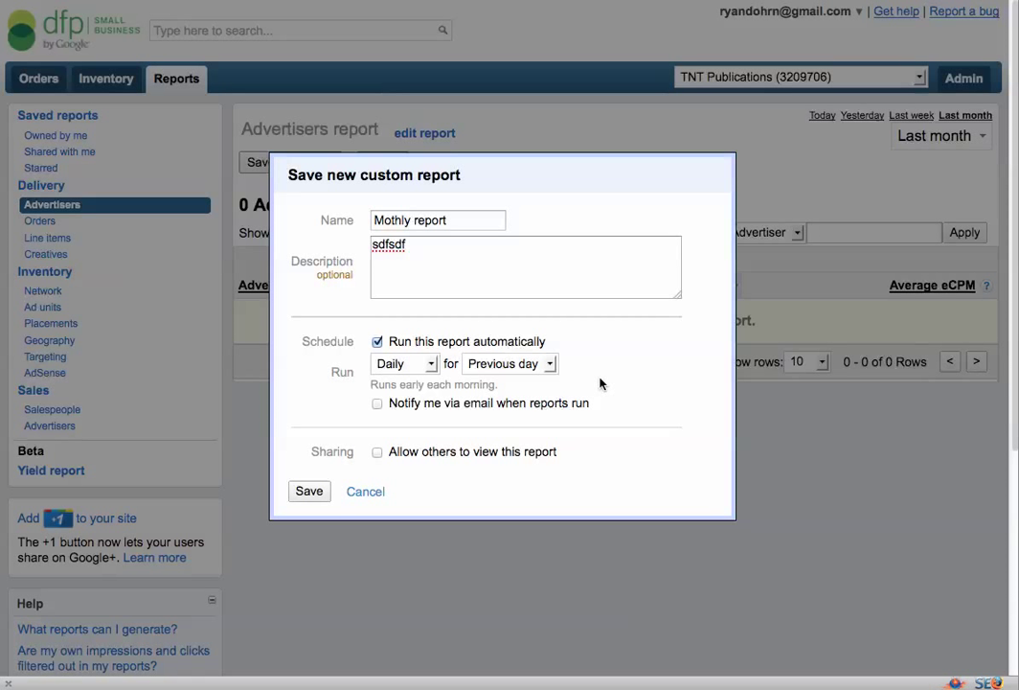
left_click(431, 364)
left_click(422, 412)
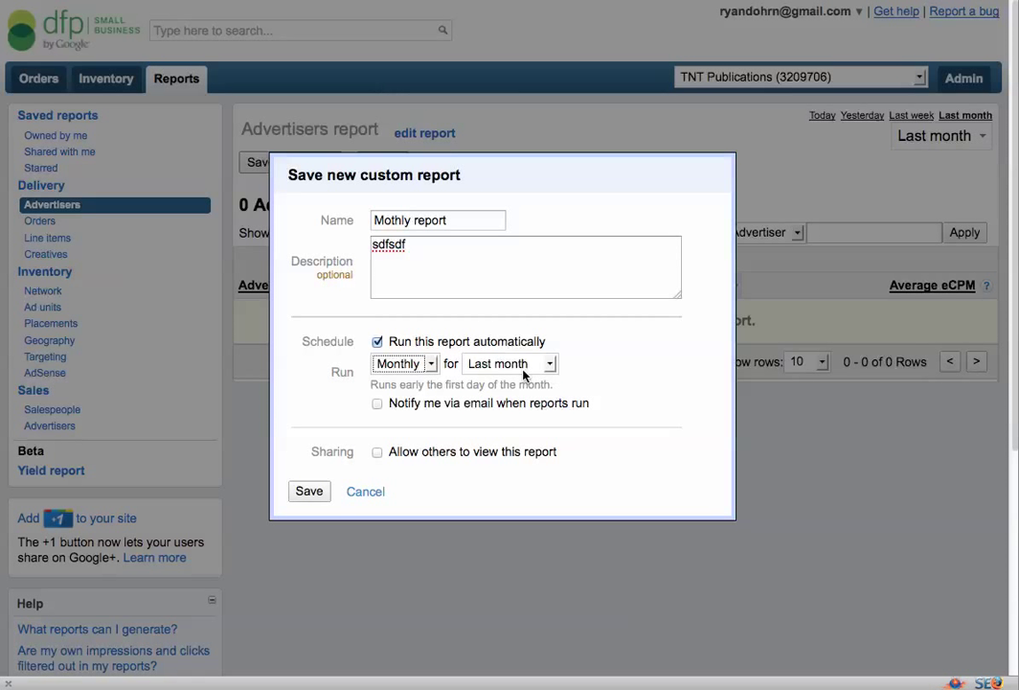
left_click(377, 403)
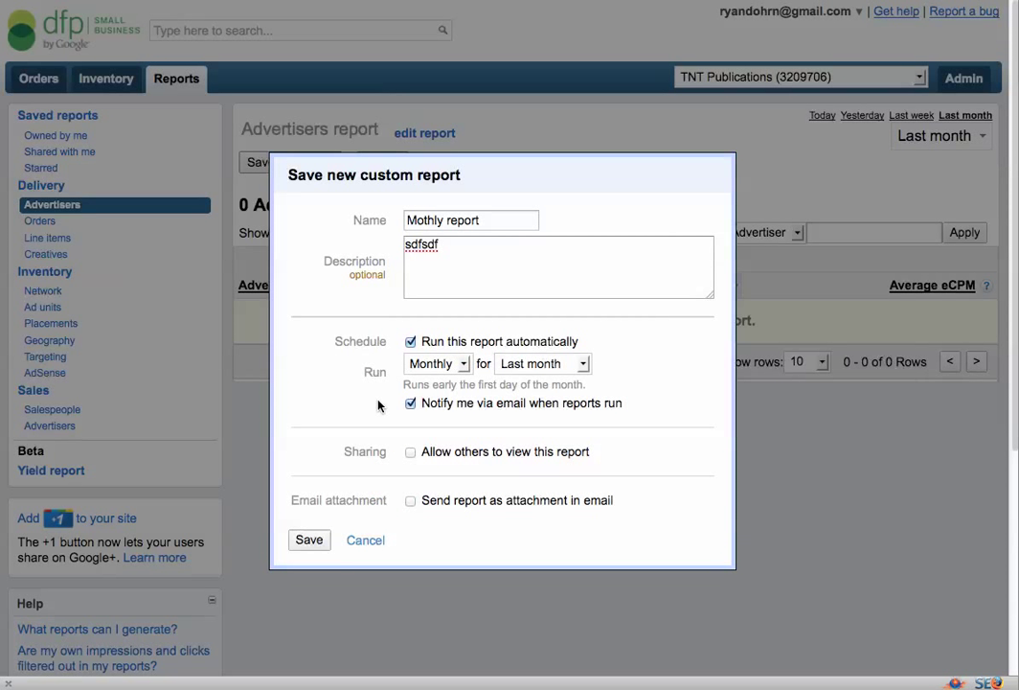
left_click(409, 453)
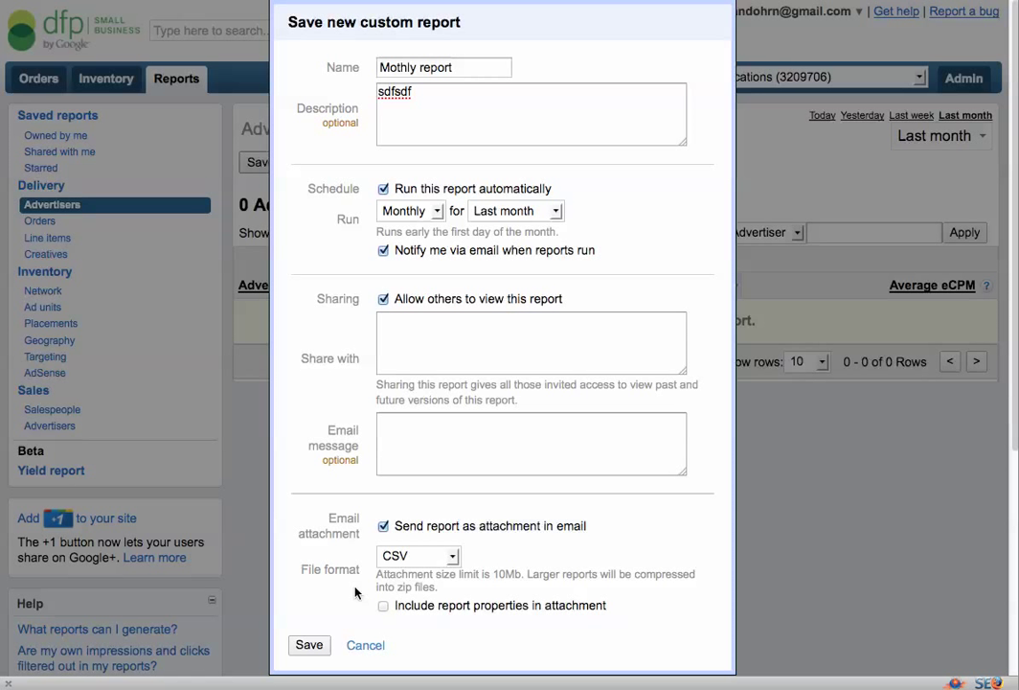
left_click(454, 558)
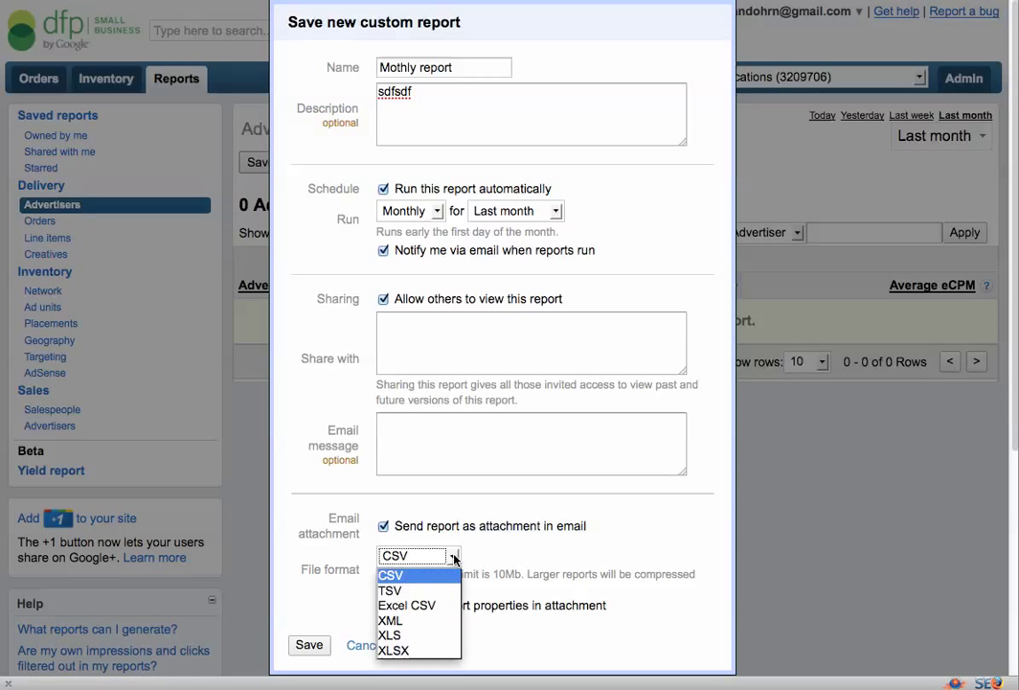
left_click(454, 557)
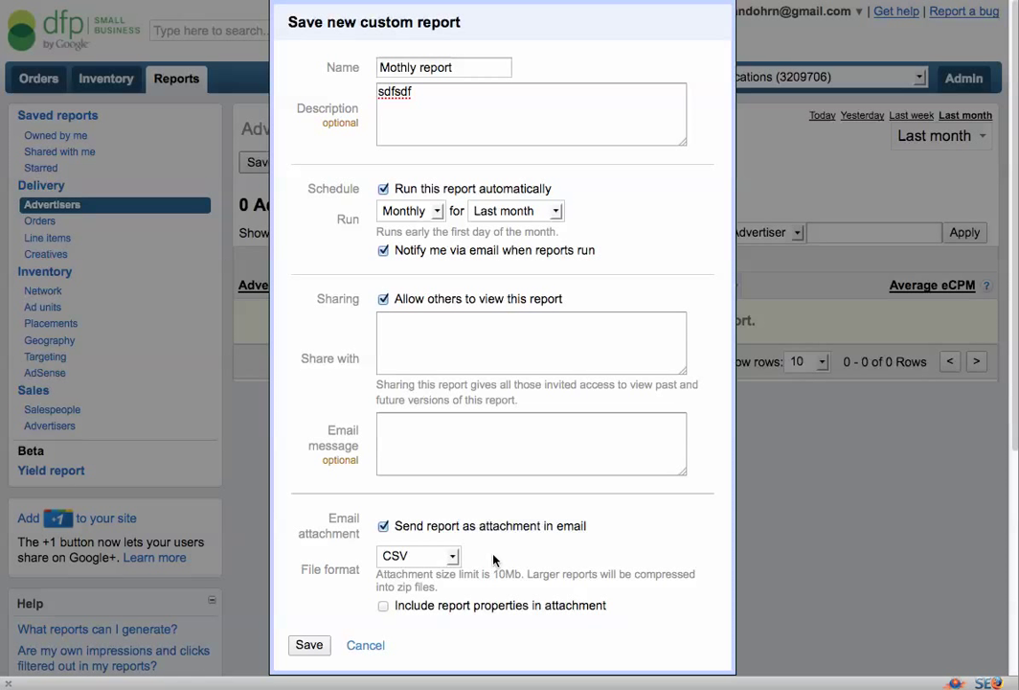
left_click(361, 644)
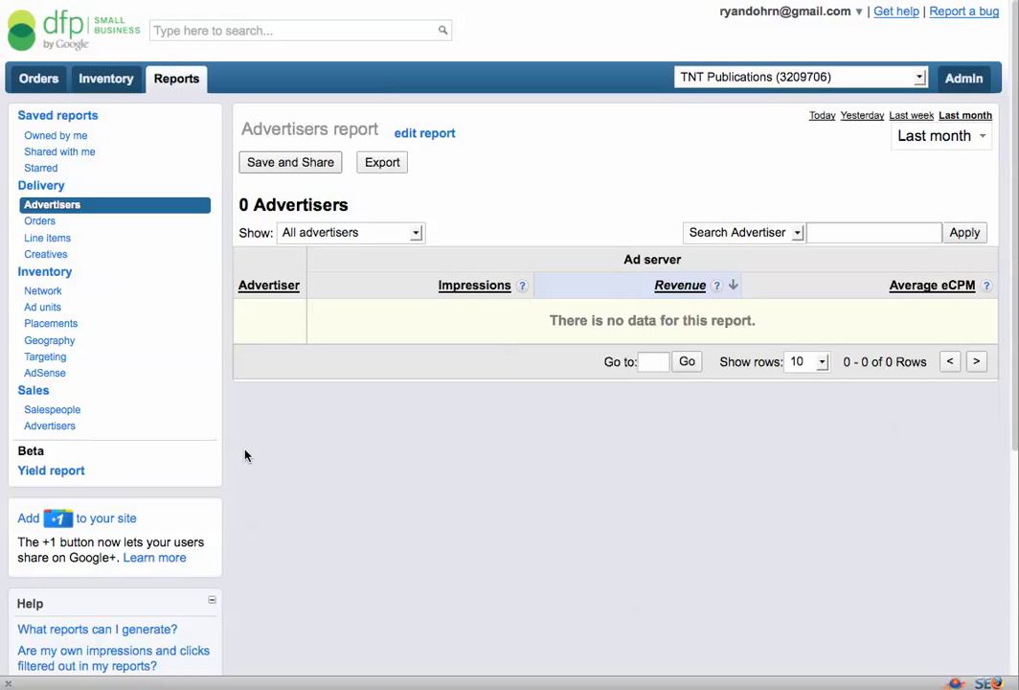
Open today's Delivery Advertisers report and drill into Cleveland Clinic's 2 orders
left_click(50, 425)
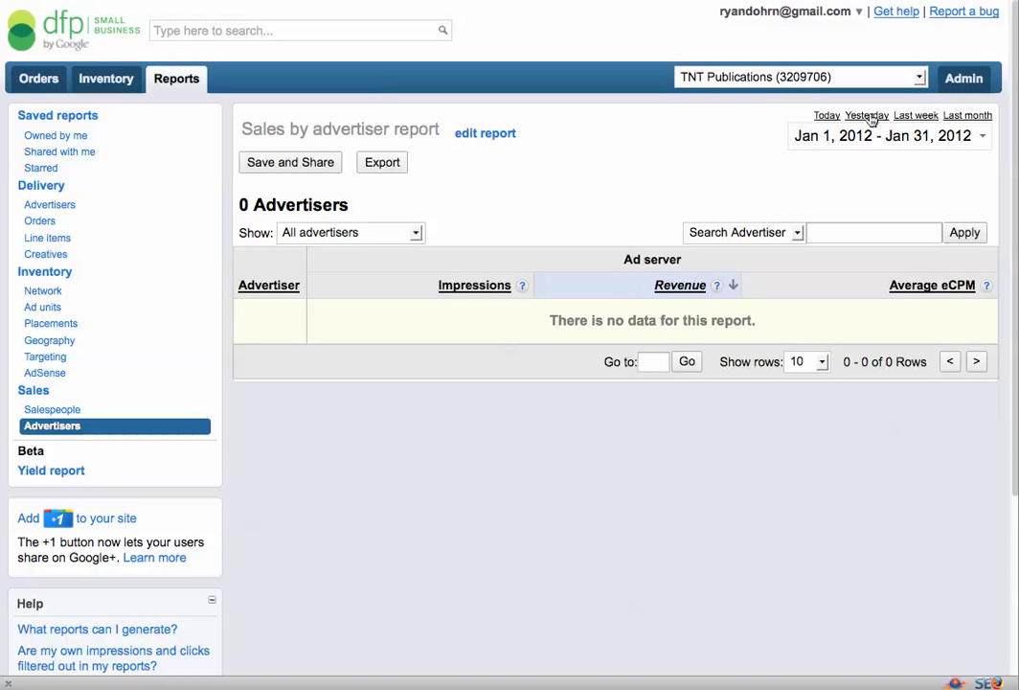
left_click(867, 116)
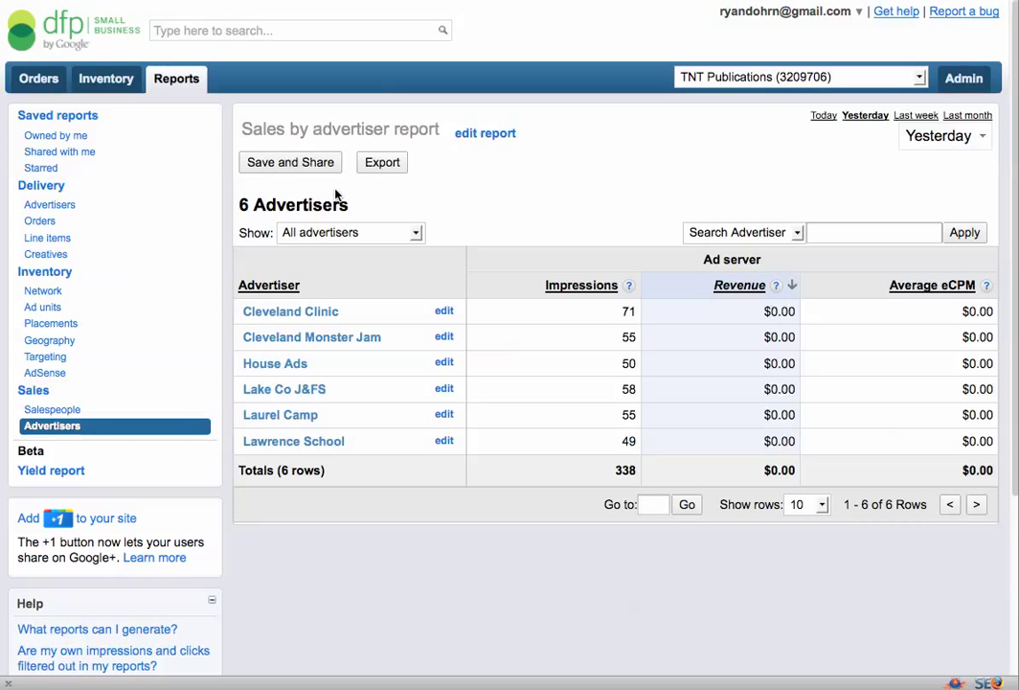
left_click(61, 206)
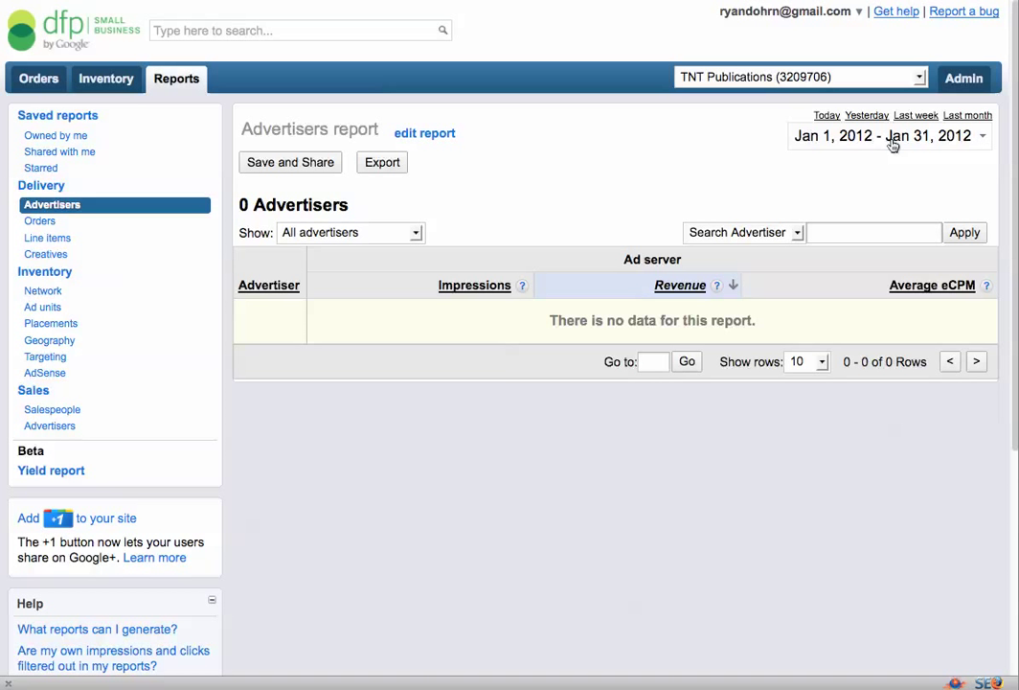
left_click(828, 116)
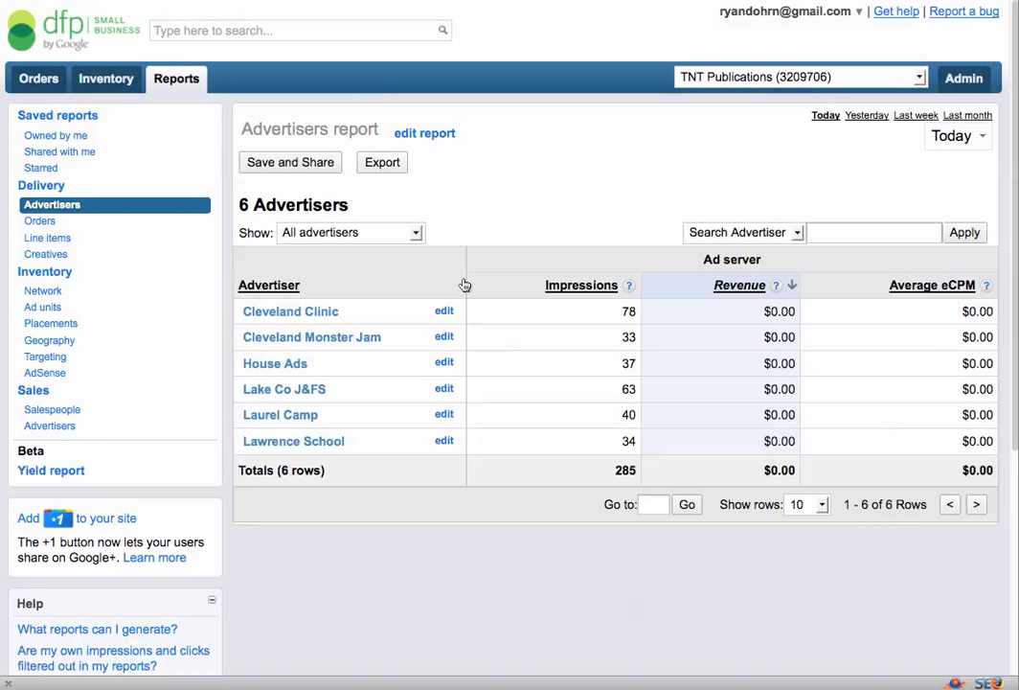
left_click(290, 311)
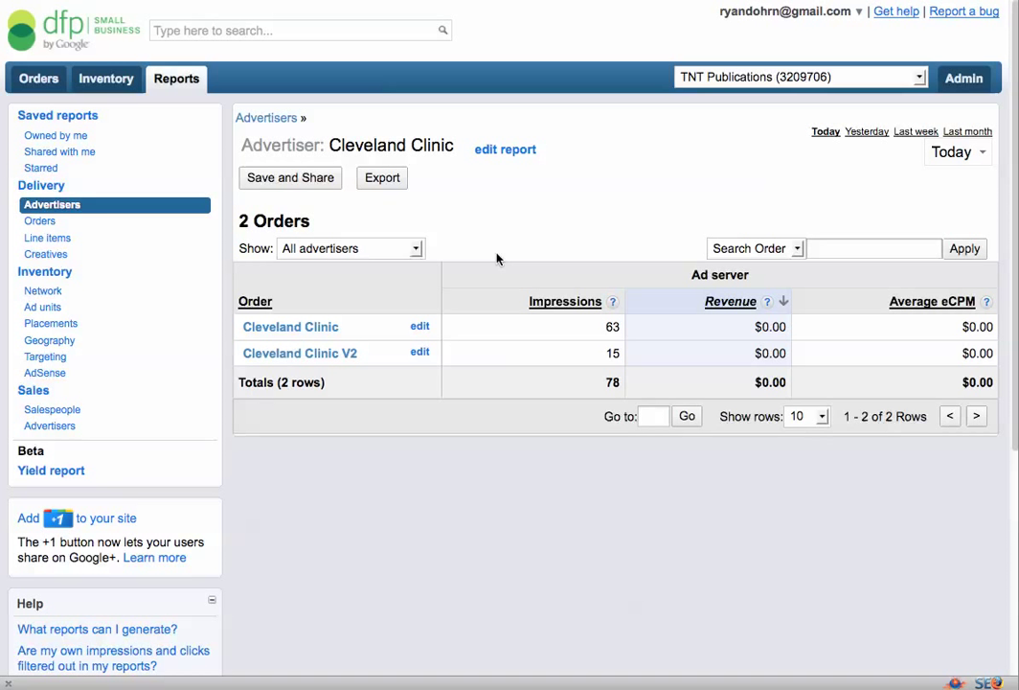
Dismiss the save form and switch the Cleveland Clinic report to last month
left_click(305, 180)
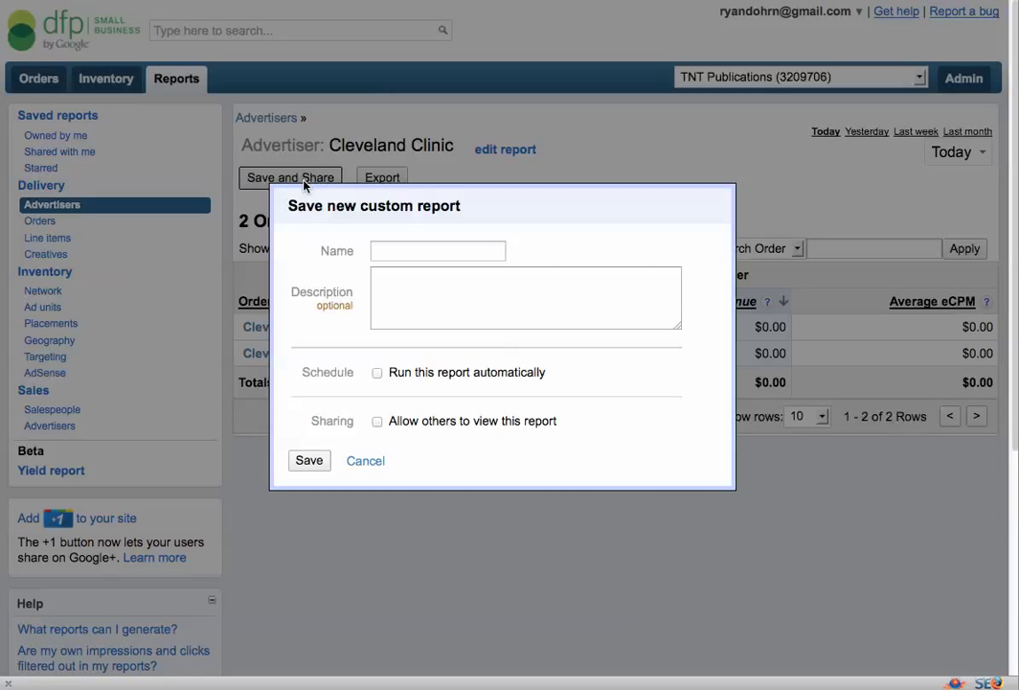
left_click(374, 464)
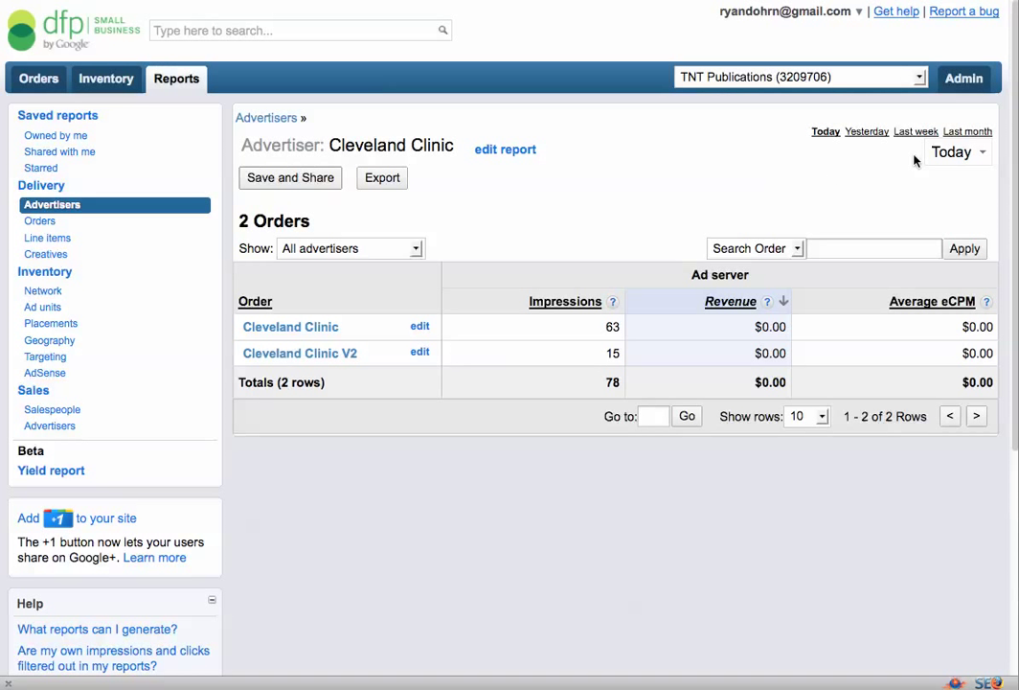
left_click(967, 131)
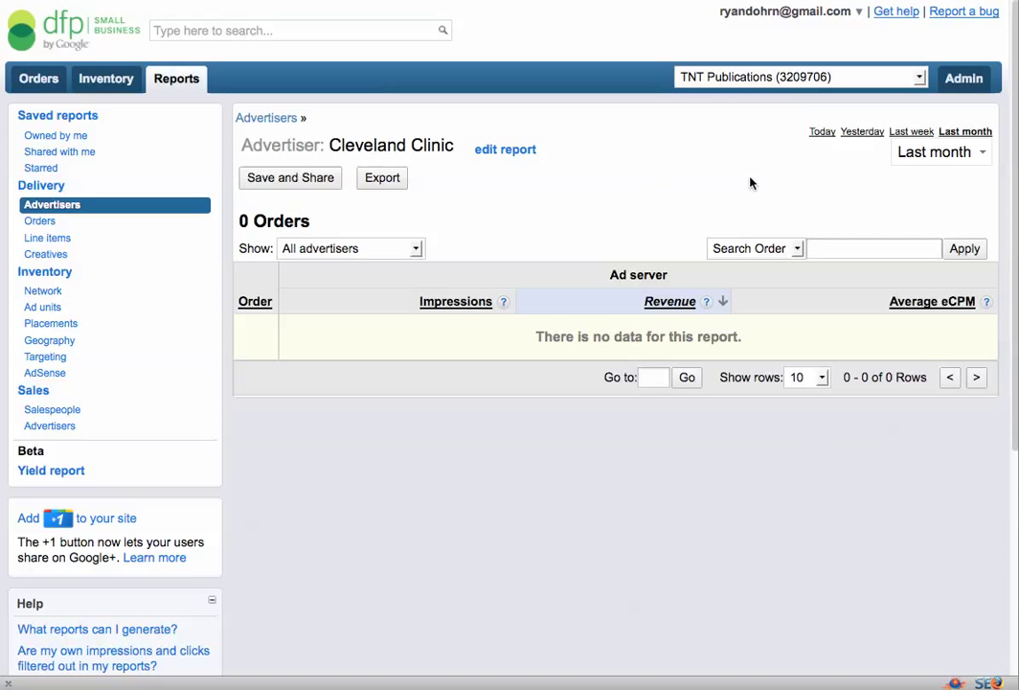
Set up a Monthly scheduled, emailed, shared save, then cancel without saving
left_click(317, 188)
left_click(376, 371)
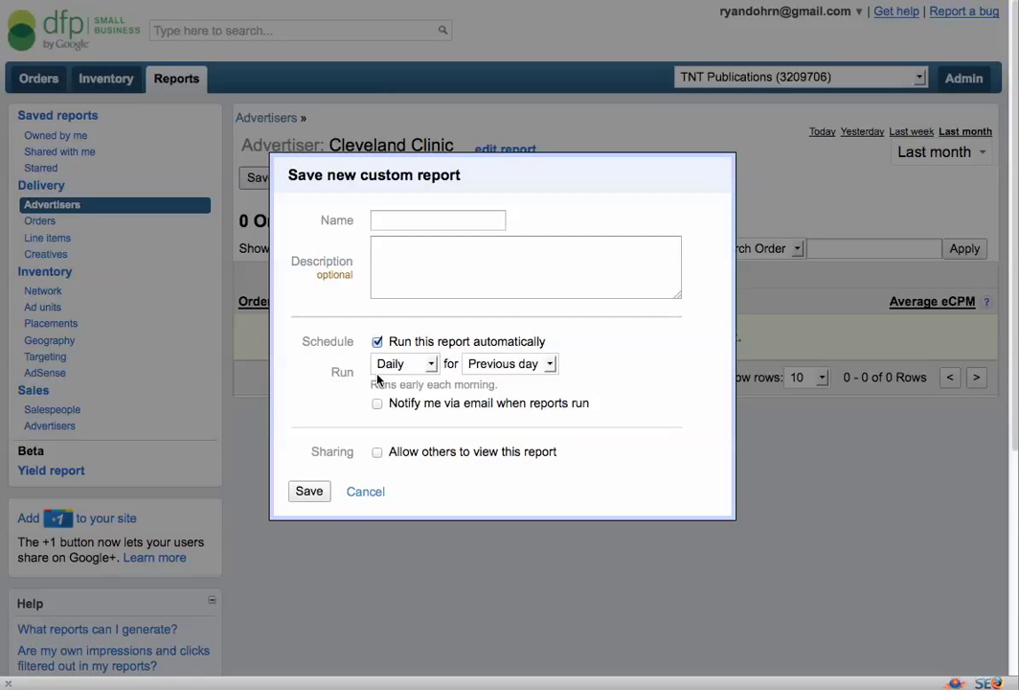
left_click(429, 365)
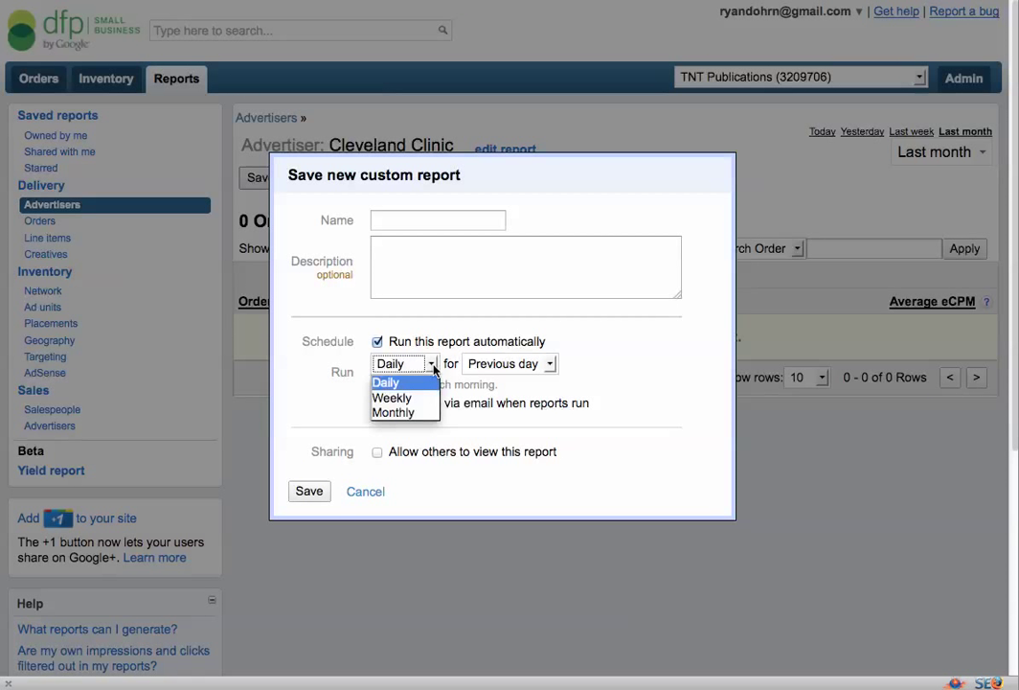
left_click(410, 412)
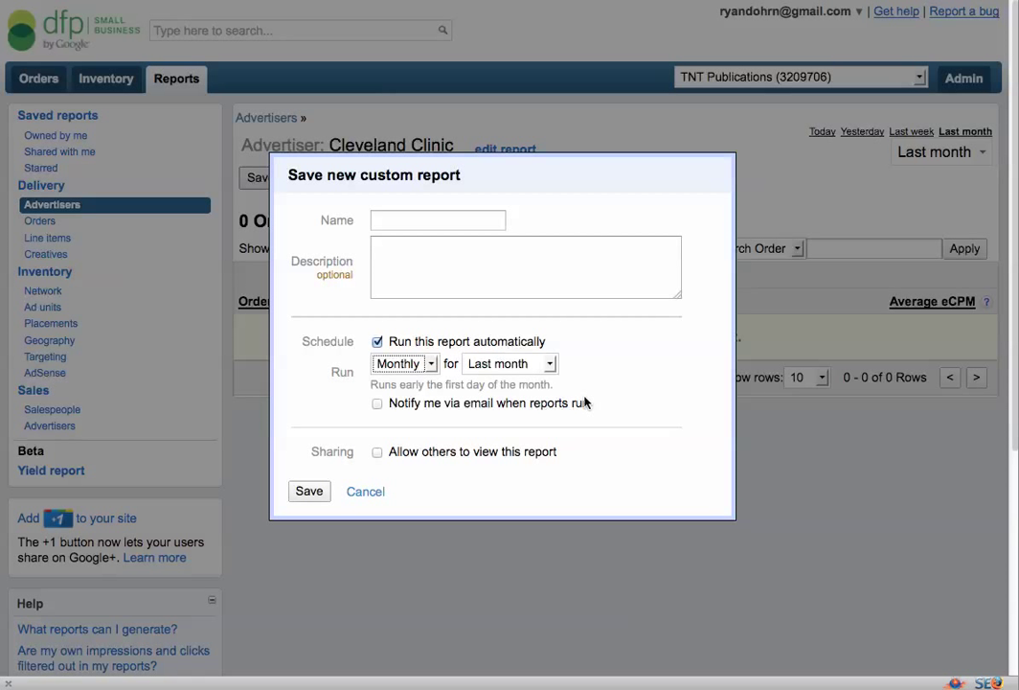
left_click(377, 403)
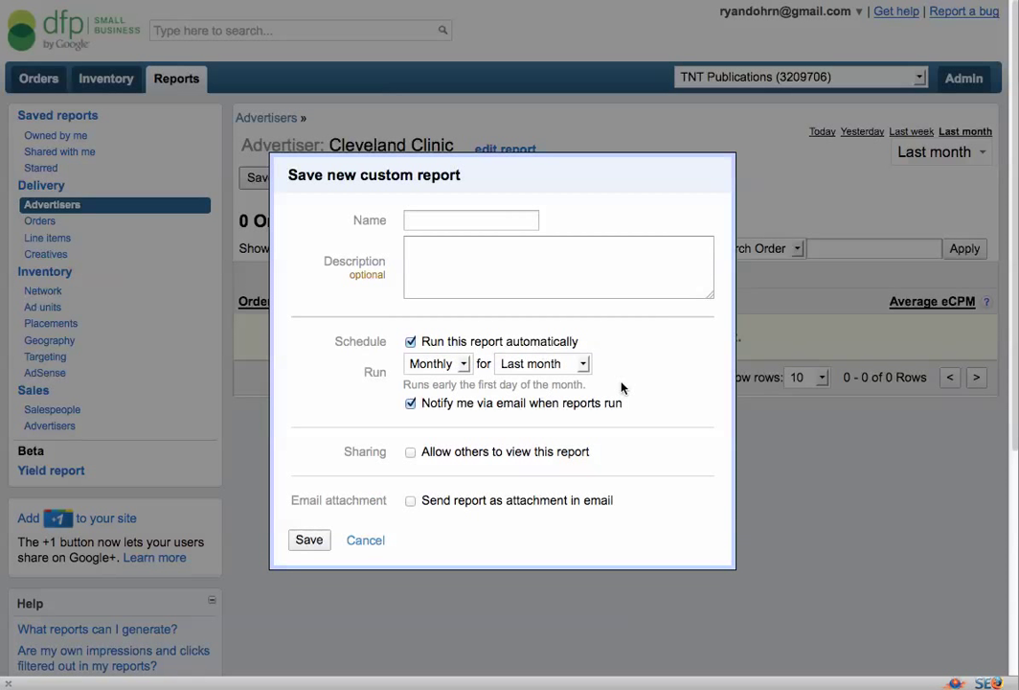
scroll(620, 387, "down", 2)
scroll(626, 389, "down", 2)
left_click(411, 263)
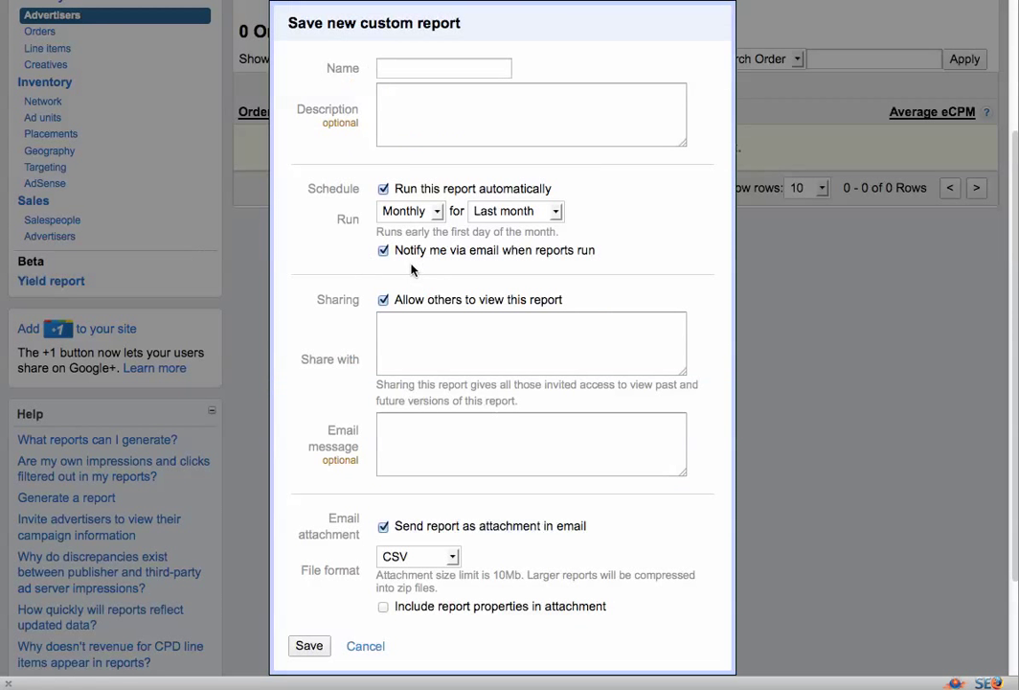
scroll(343, 357, "down", 1)
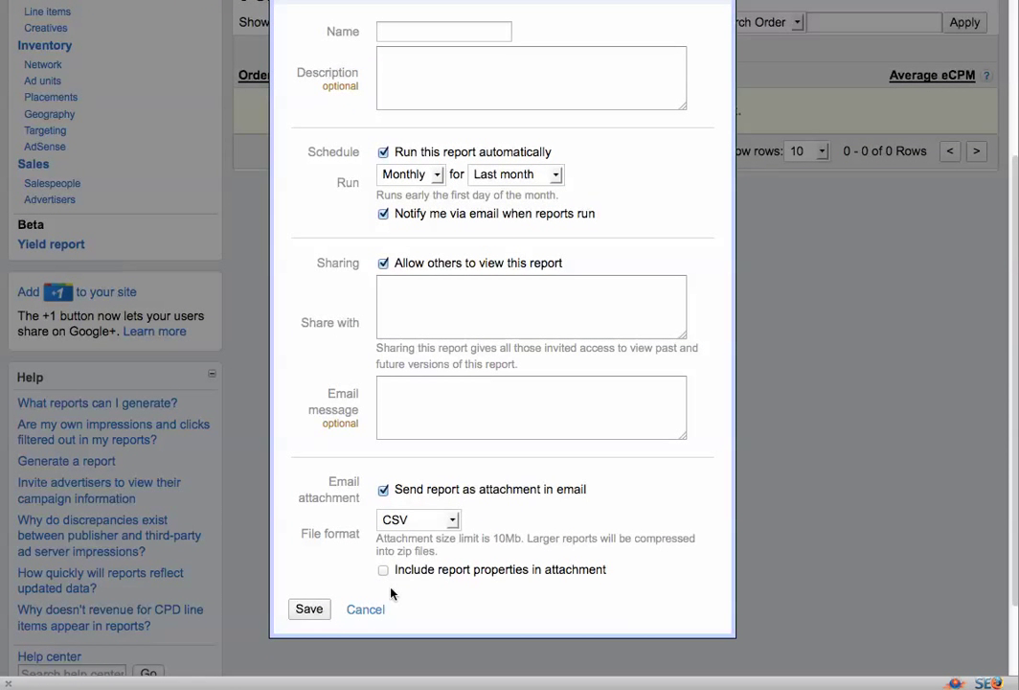
left_click(373, 610)
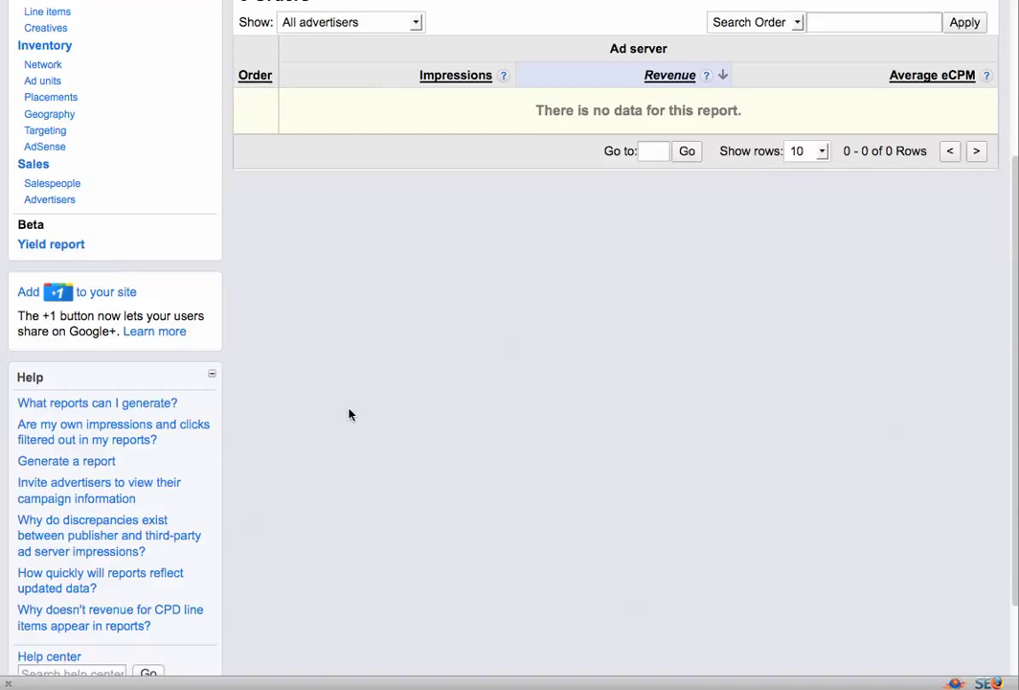
scroll(350, 413, "up", 5)
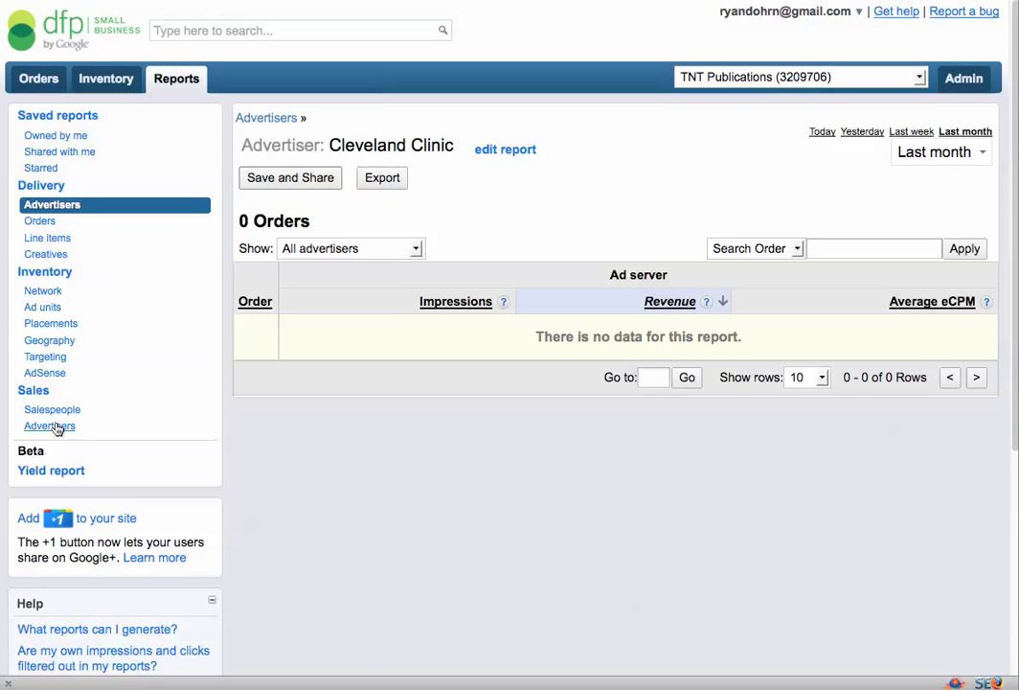
Return to the all-advertisers Delivery report and set it to last month
left_click(66, 211)
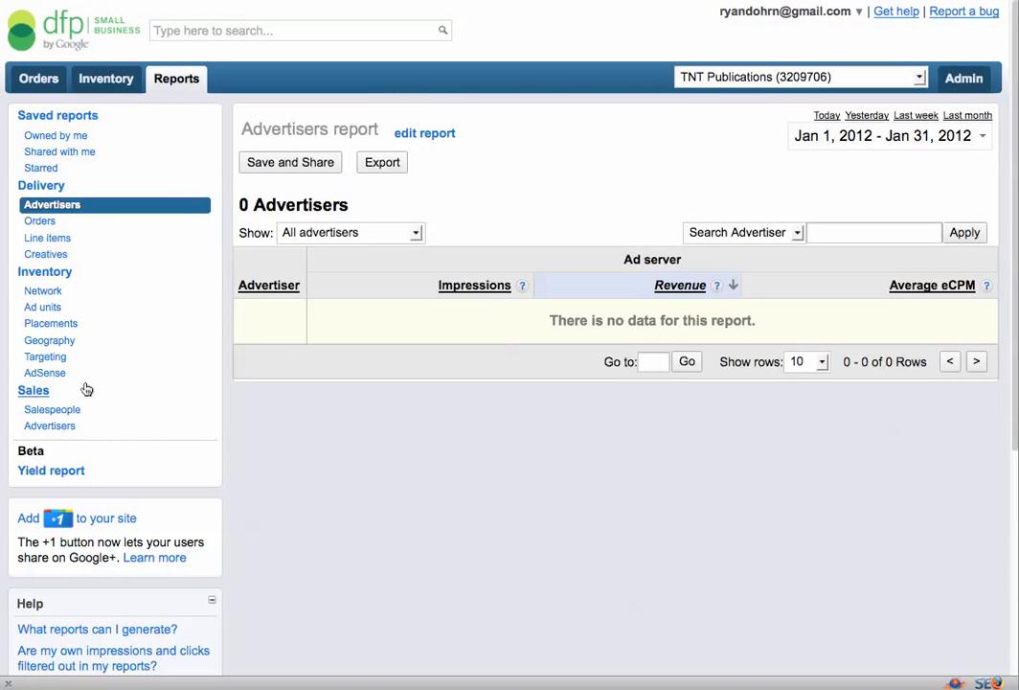
left_click(67, 207)
left_click(966, 115)
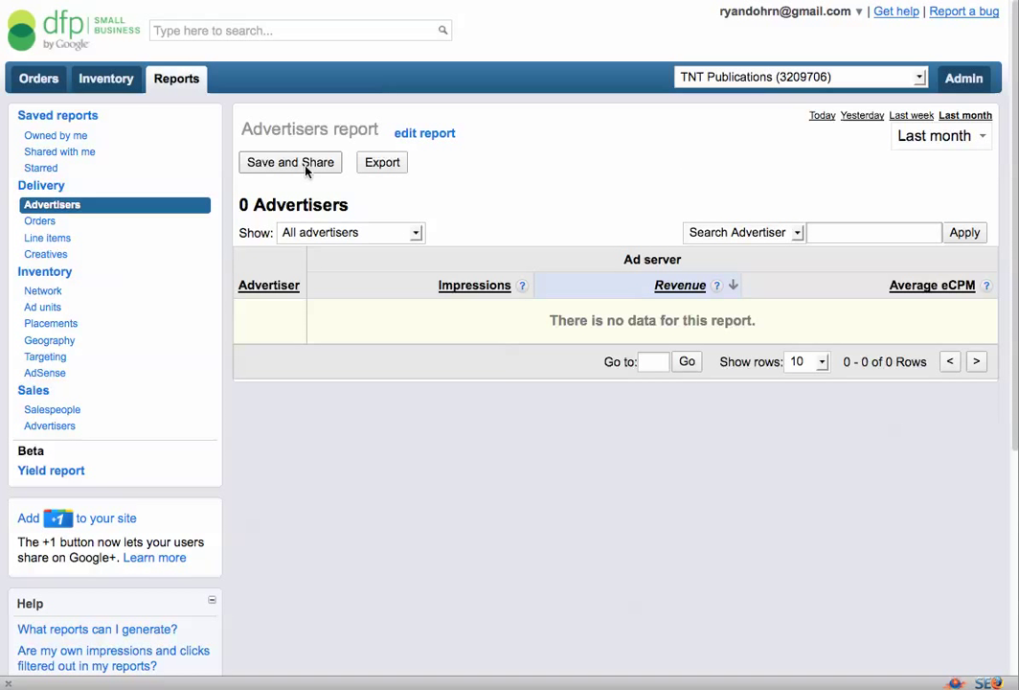
Tick scheduling and sharing in the save form, then cancel without saving
left_click(308, 167)
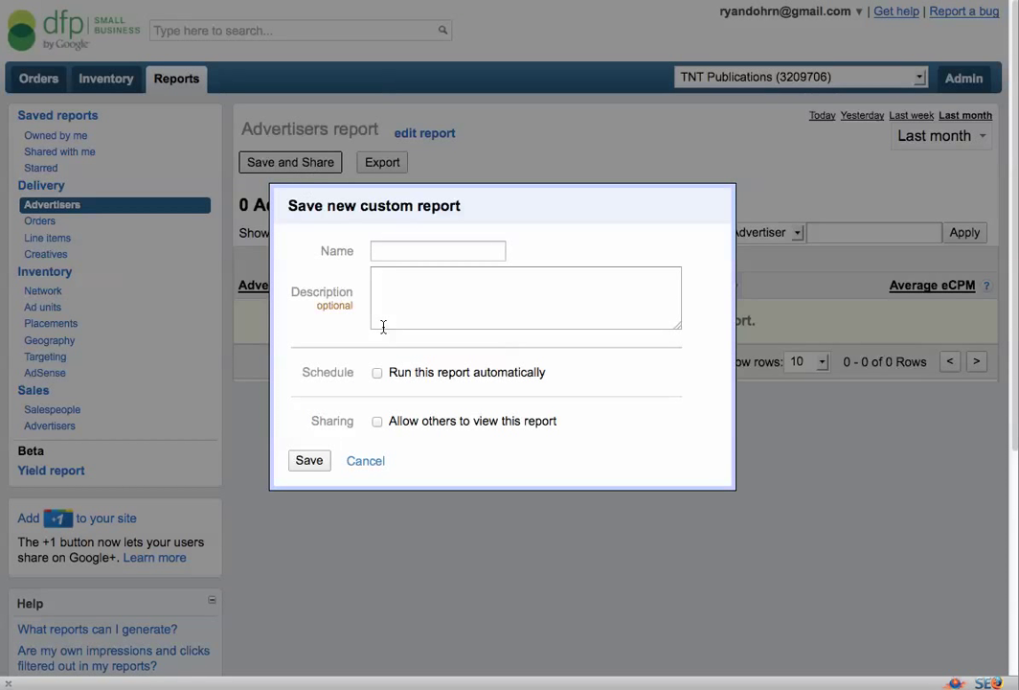
left_click(381, 373)
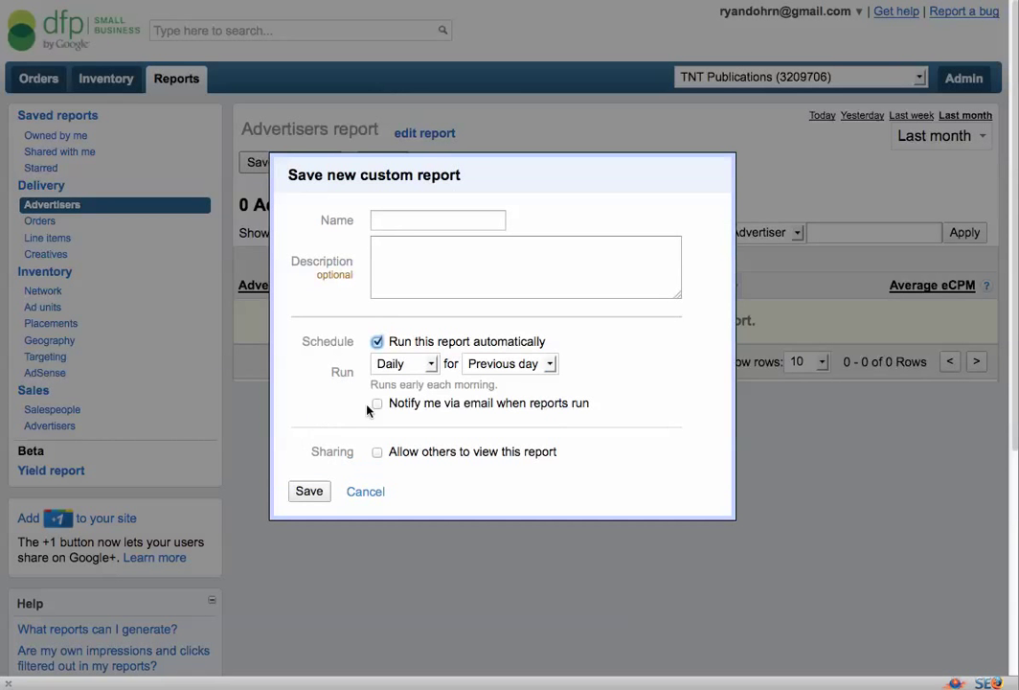
left_click(377, 452)
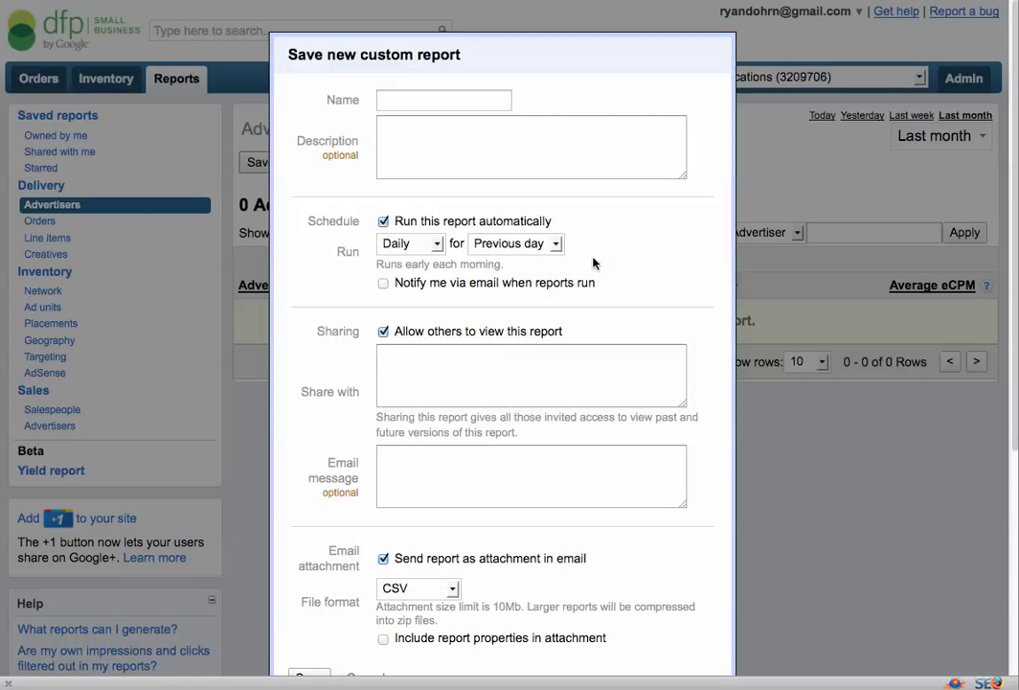
scroll(728, 356, "down", 5)
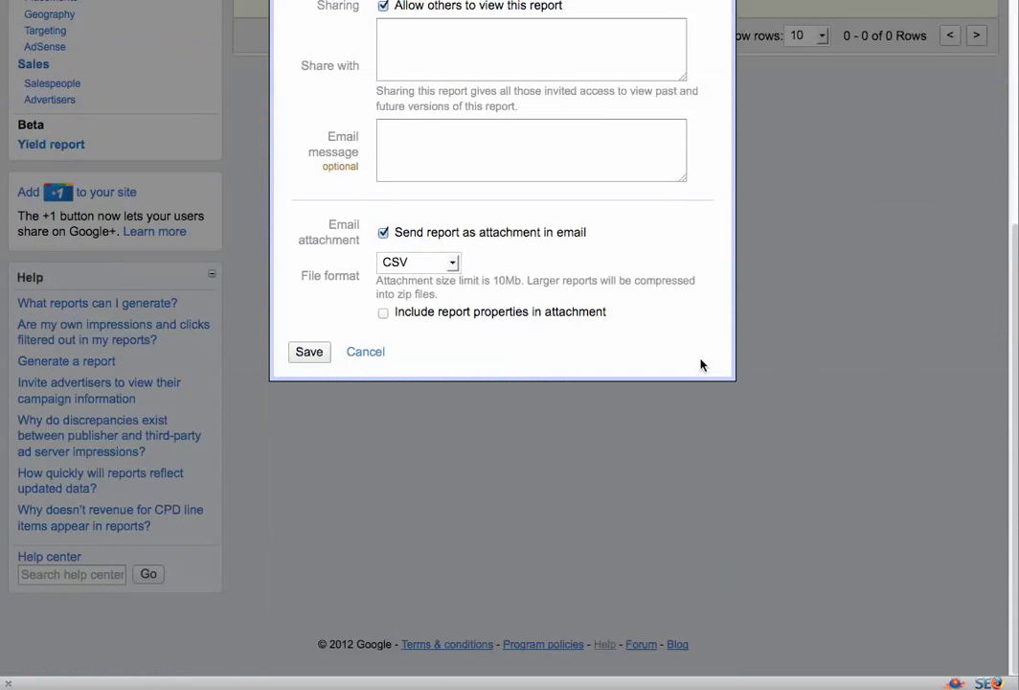
left_click(362, 421)
scroll(444, 423, "up", 5)
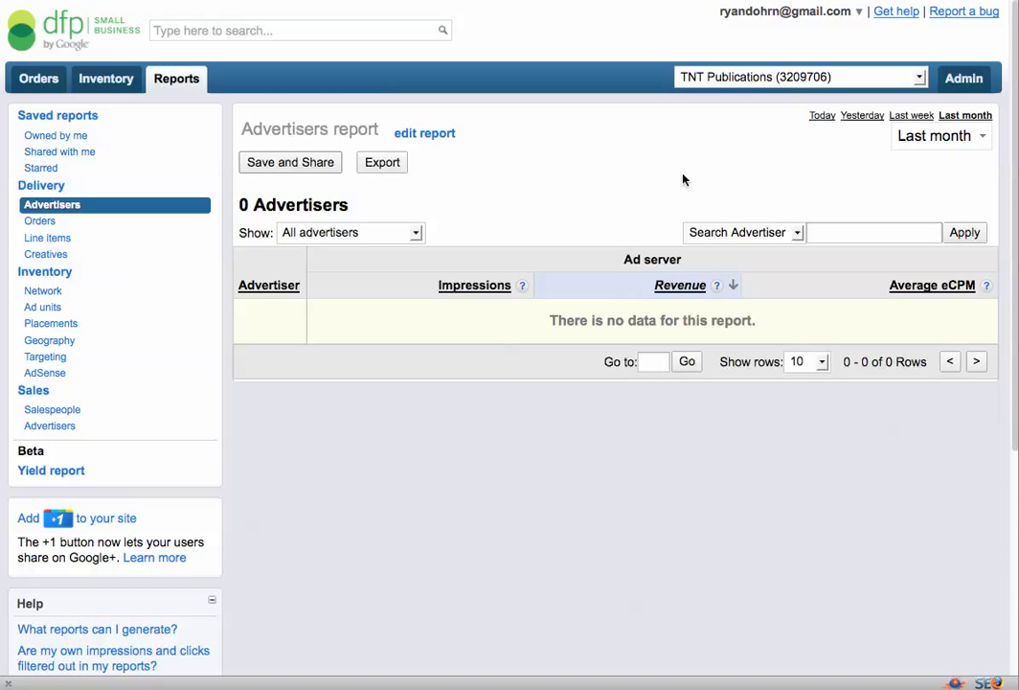
Switch the Advertisers delivery report to yesterday: 6 advertisers, 338 impressions
left_click(862, 116)
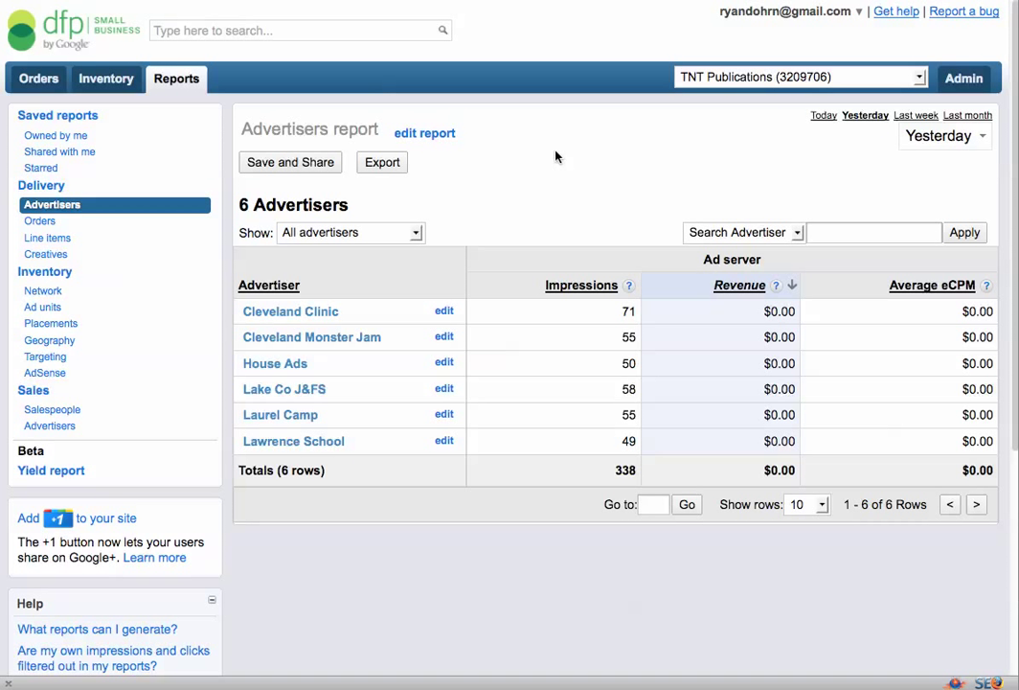